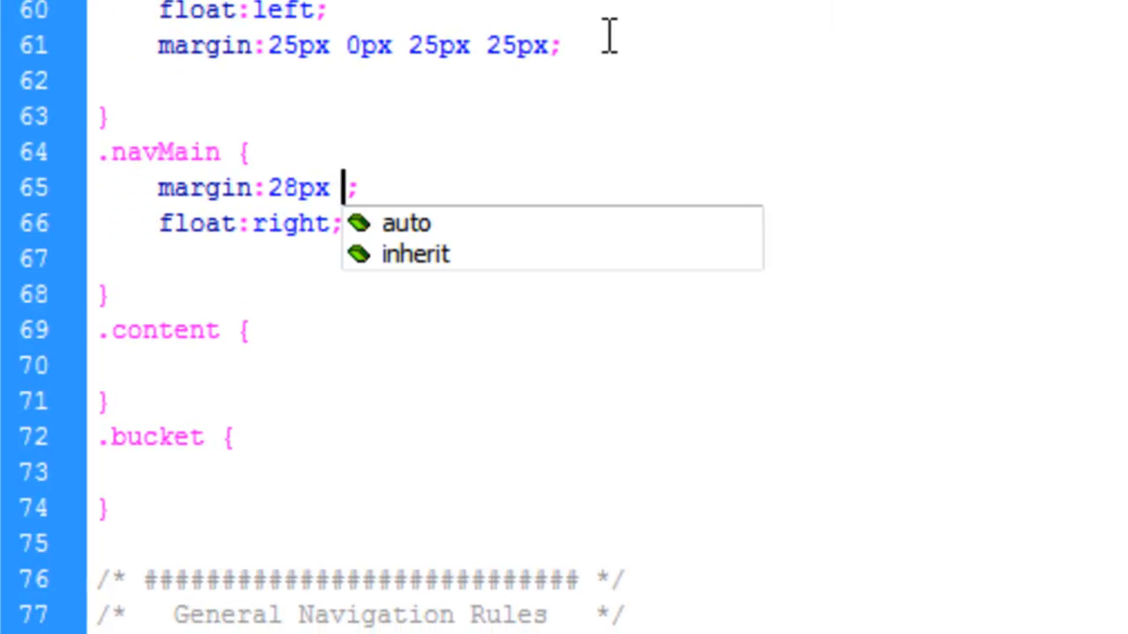
Complete the .navMain margin declaration so it reads 28px 28px 28px 0px.
text(28px 28px 0px)
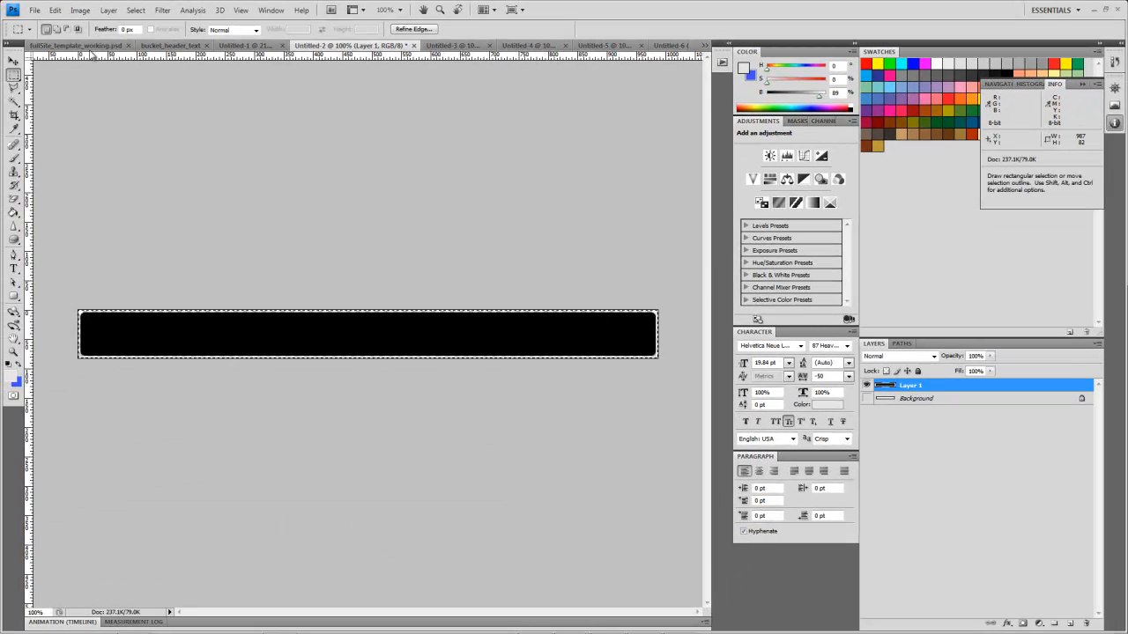
In Photoshop's fullSite_template_working.psd, view the design at 100% and show the Main Navigation and Header Background layers.
click(88, 46)
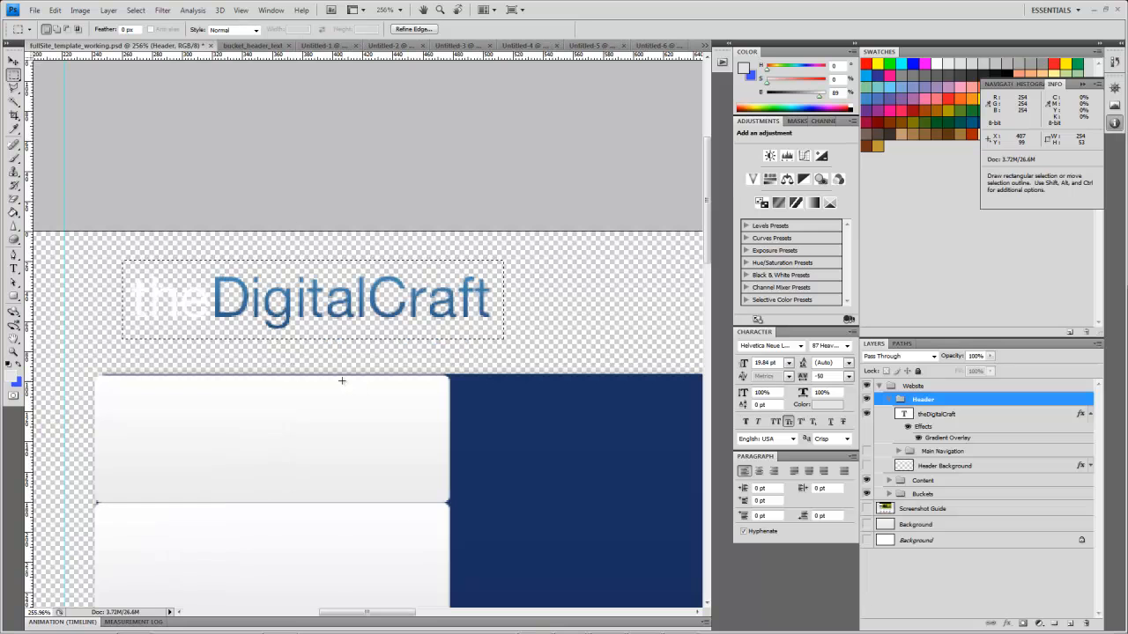
double_click(13, 353)
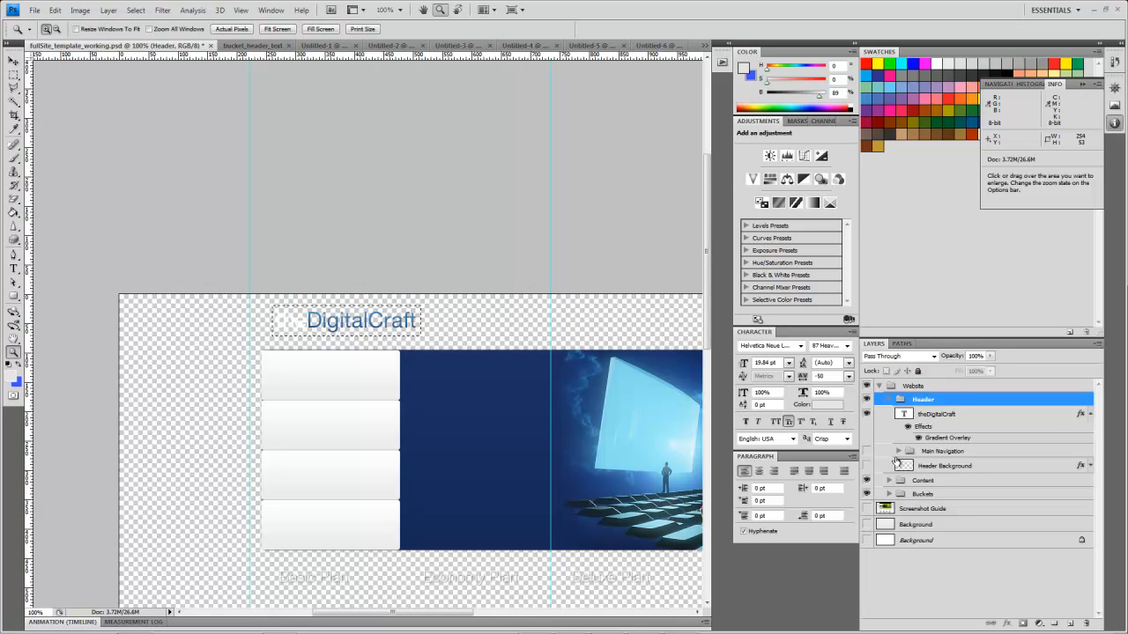
click(866, 450)
click(866, 465)
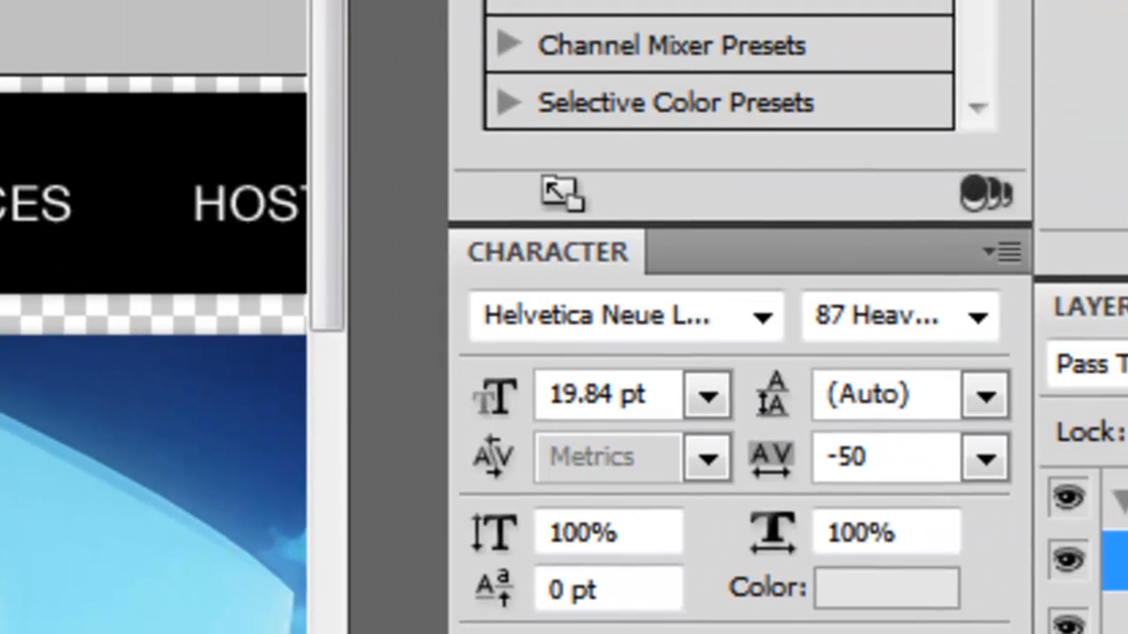
click(1124, 620)
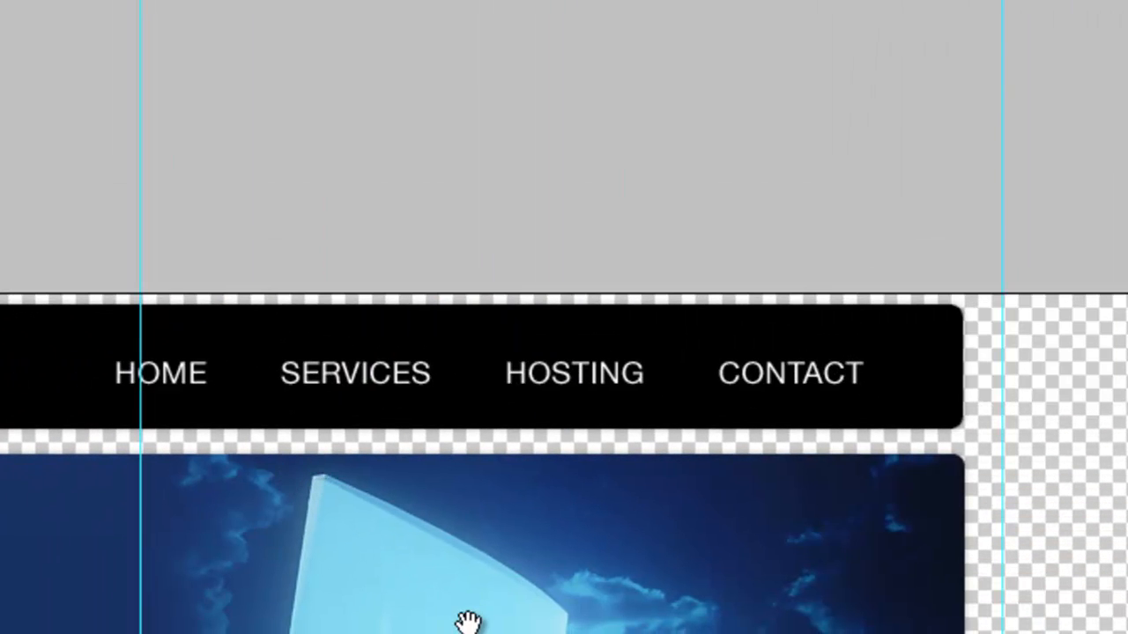
Measure the letter size of the SERVICES navigation label with a tight rectangular selection around one capital letter.
key(z)
drag(154, 328, 363, 529)
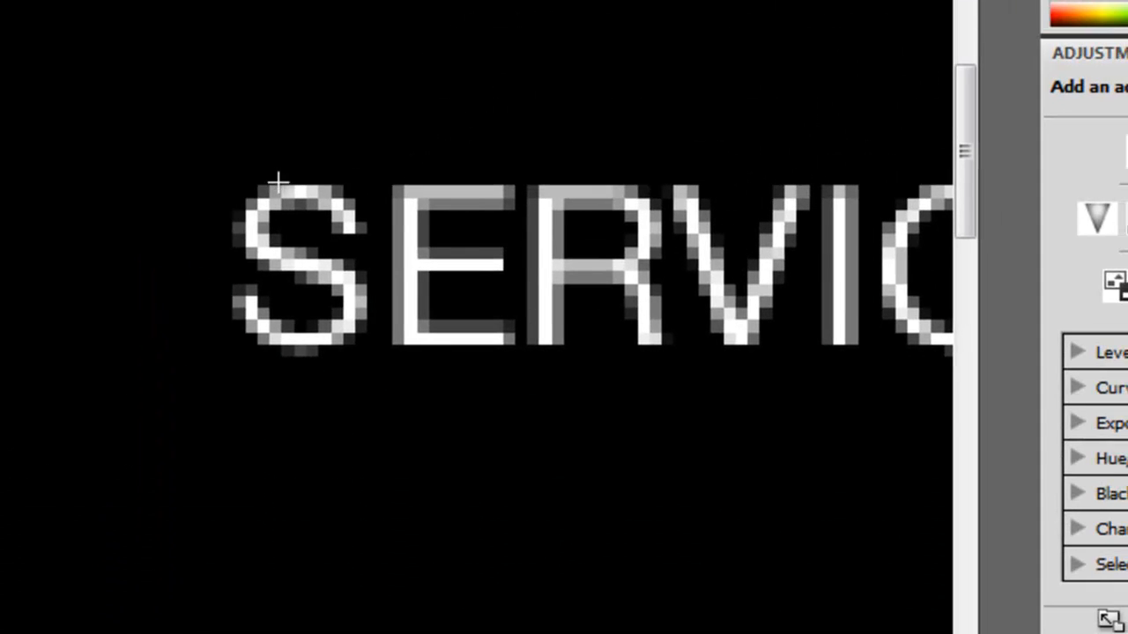
drag(270, 174, 380, 343)
drag(222, 103, 415, 186)
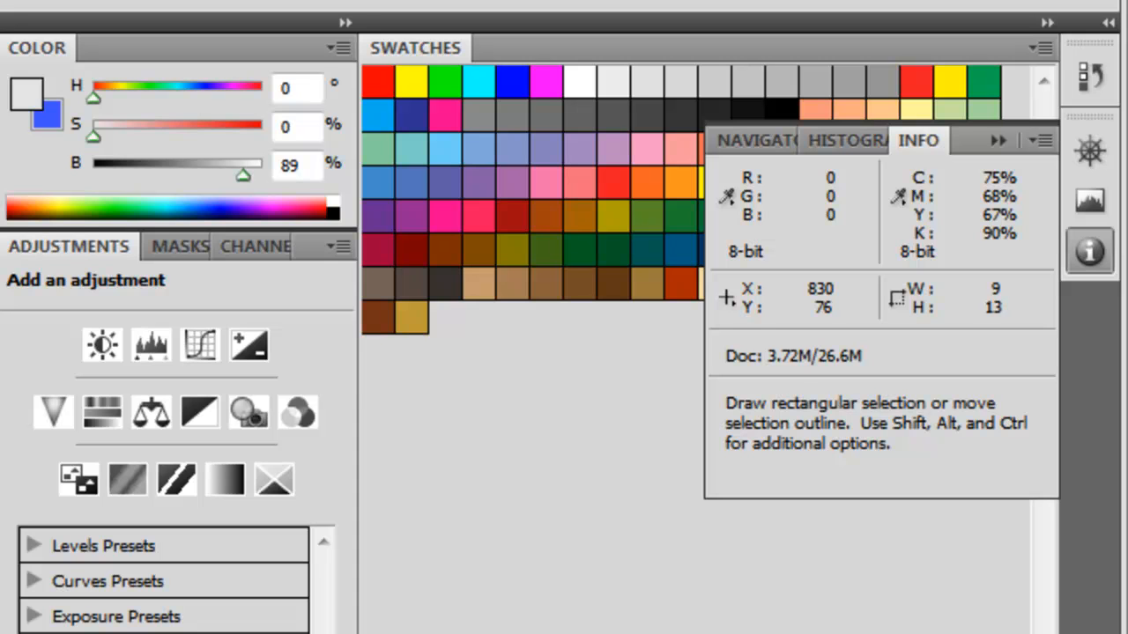
key(z)
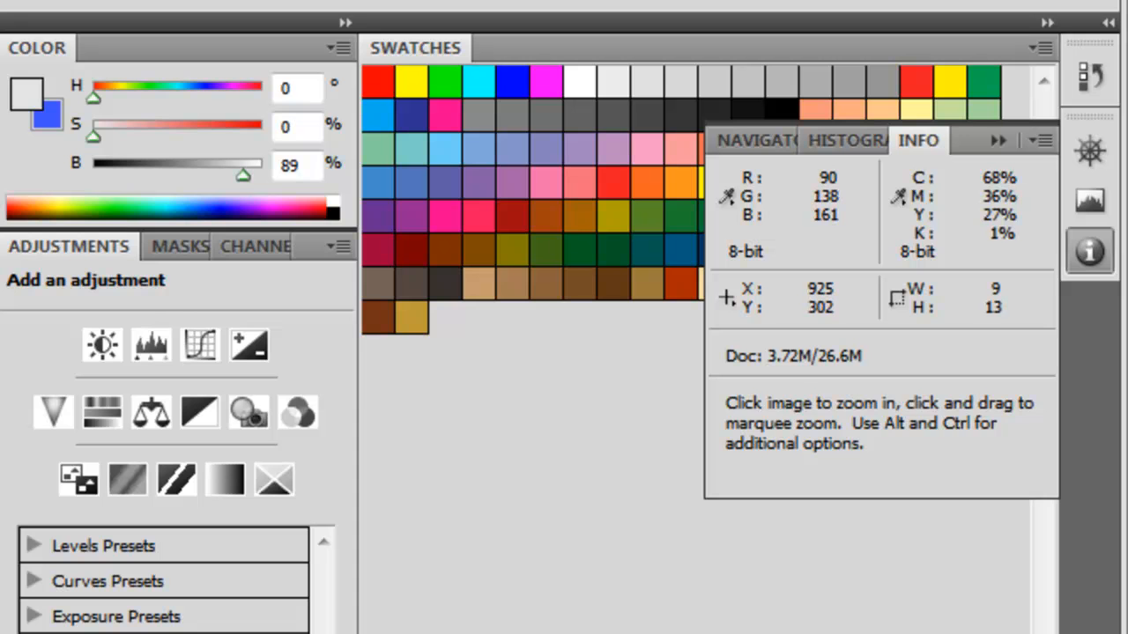
key(alt)
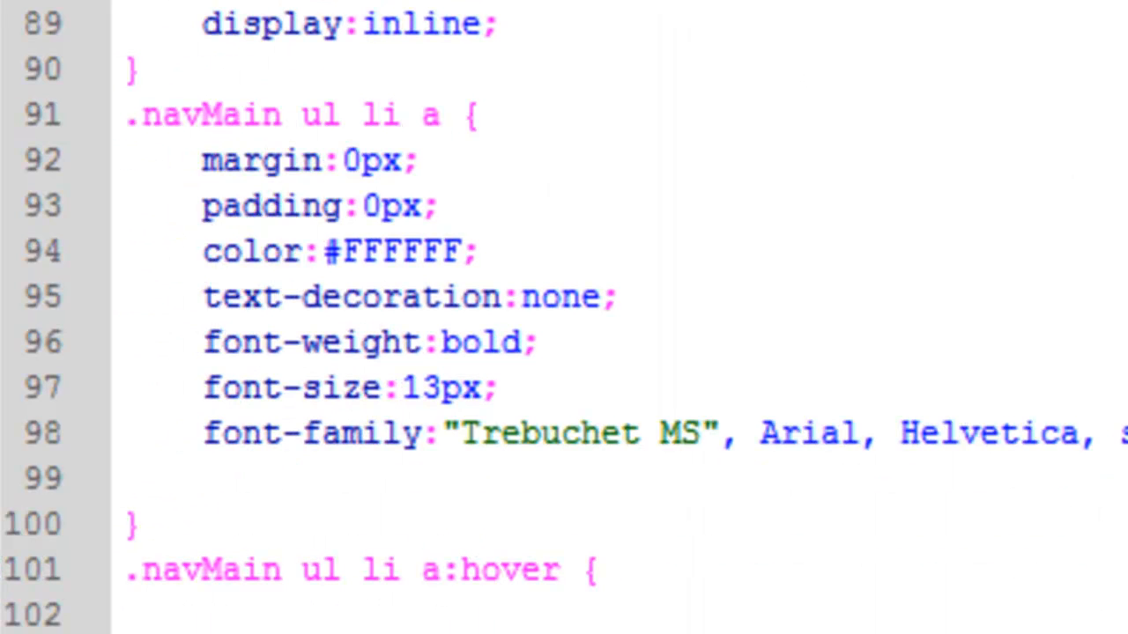
In Dreamweaver, add text-transform:uppercase; after the font-family line of the .navMain ul li a rule.
click(1124, 433)
key(Return)
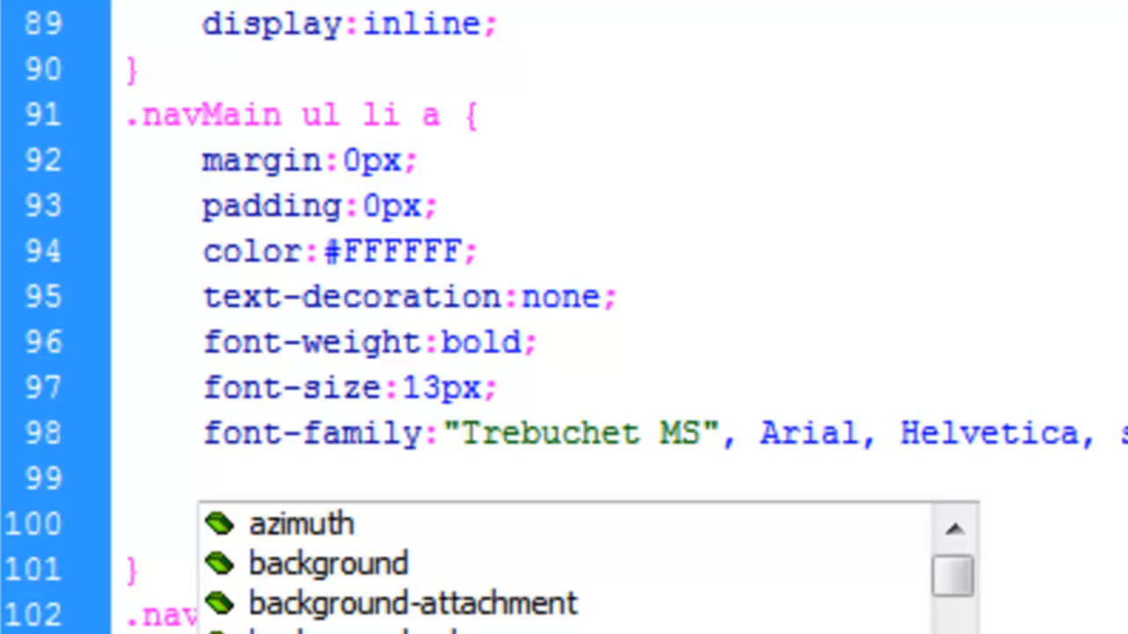
text(te)
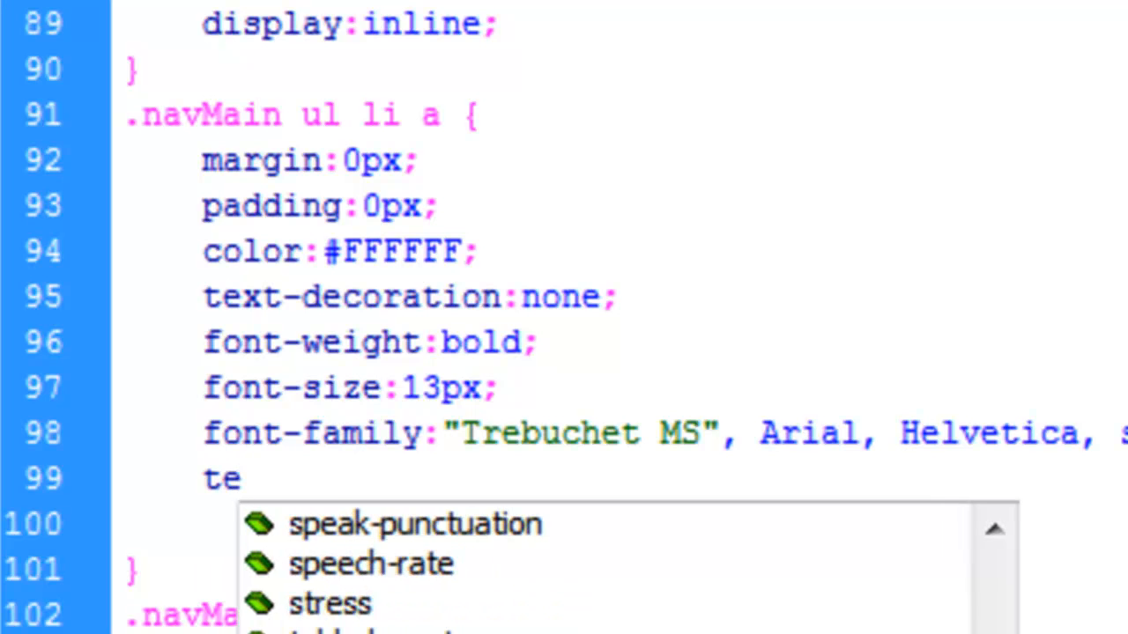
key(Return)
key(Down)
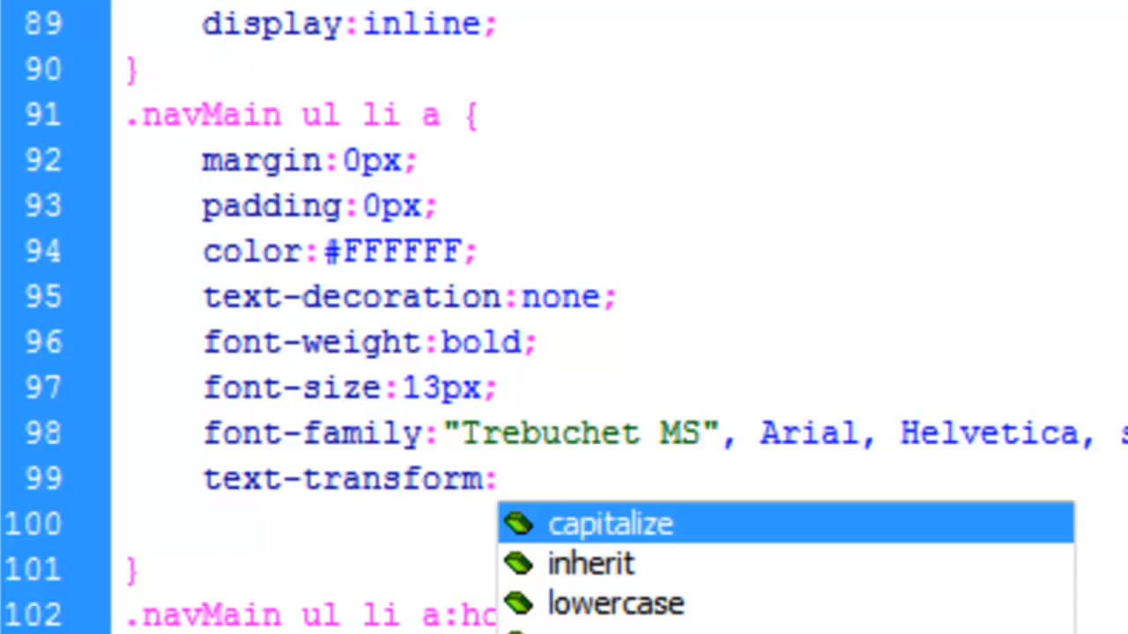
text(u)
key(Return)
text(;)
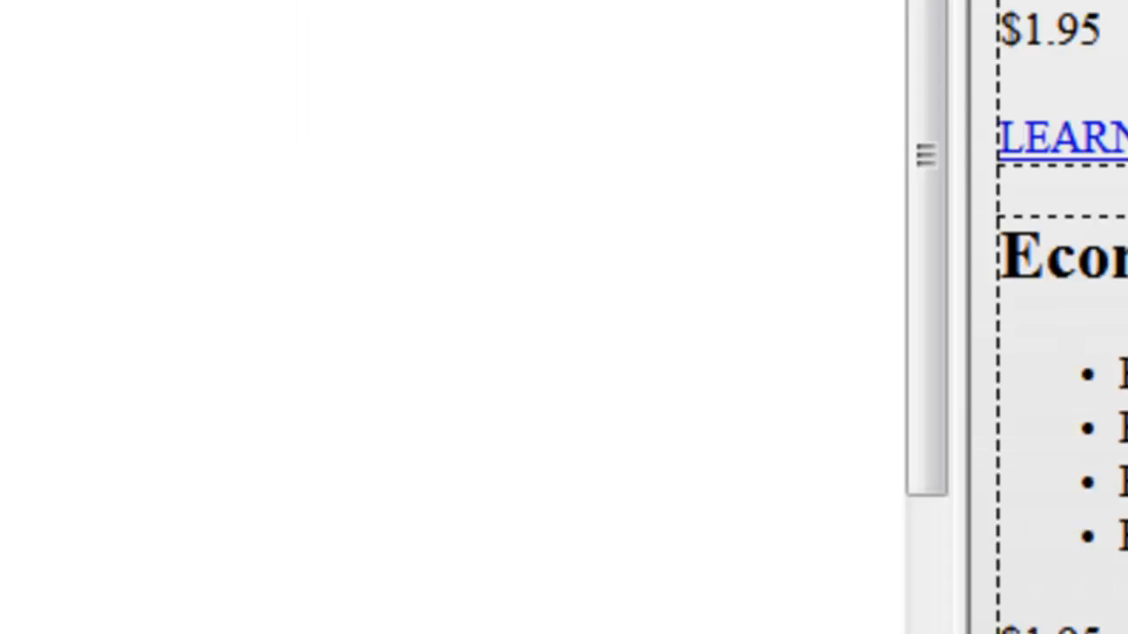
Set font-size to 16px and font-weight to normal in the .navMain ul li a rule, and refresh the page preview.
drag(419, 454, 440, 454)
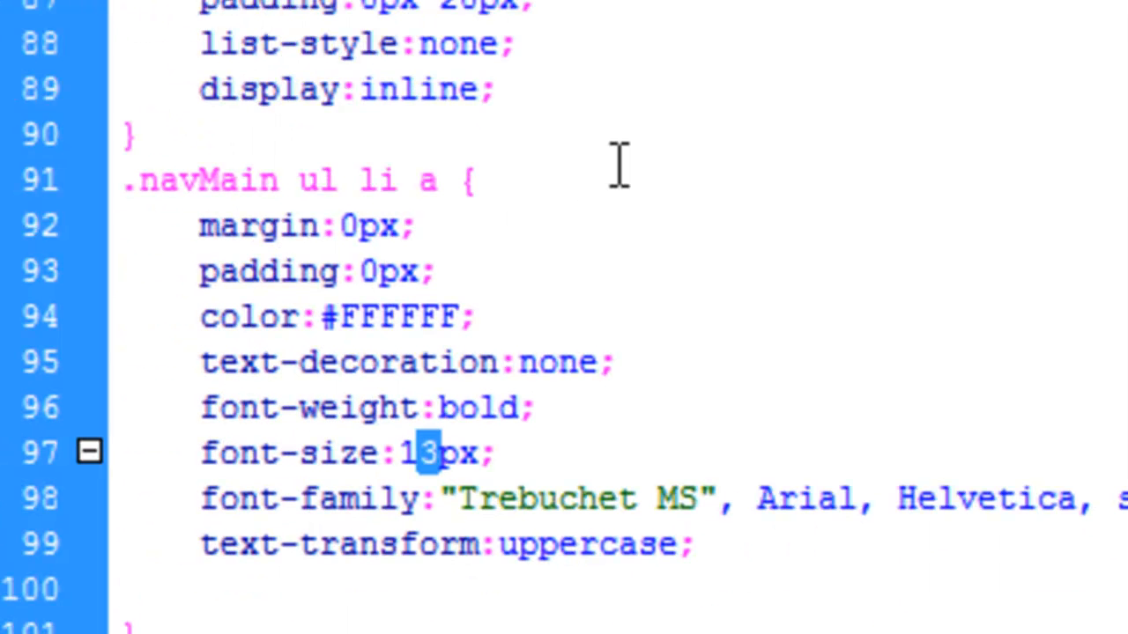
text(6)
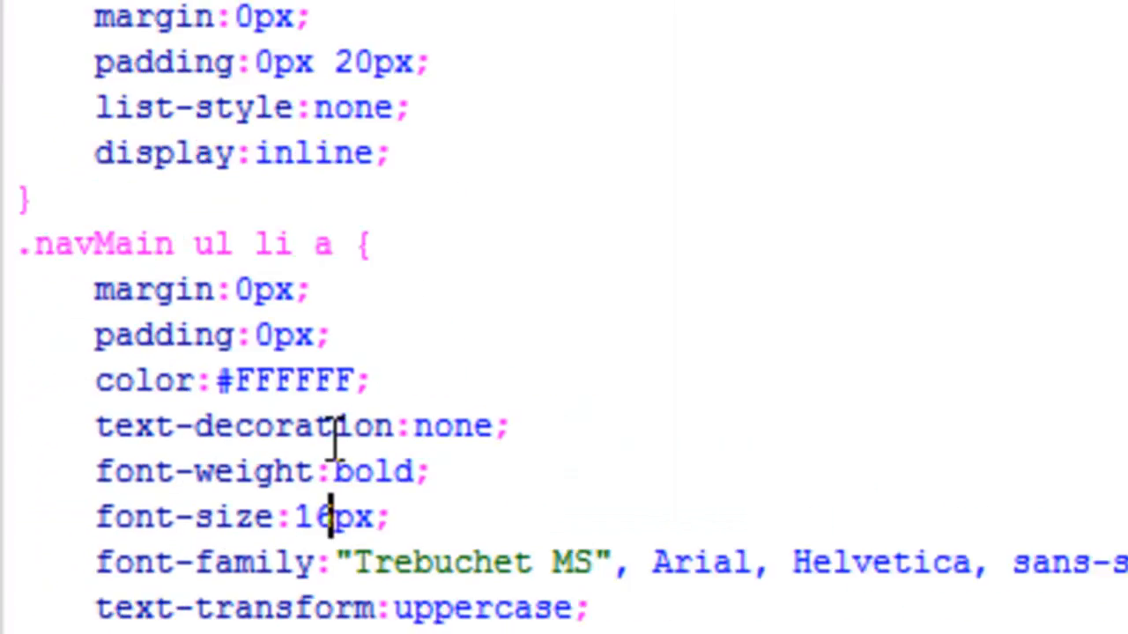
double_click(374, 472)
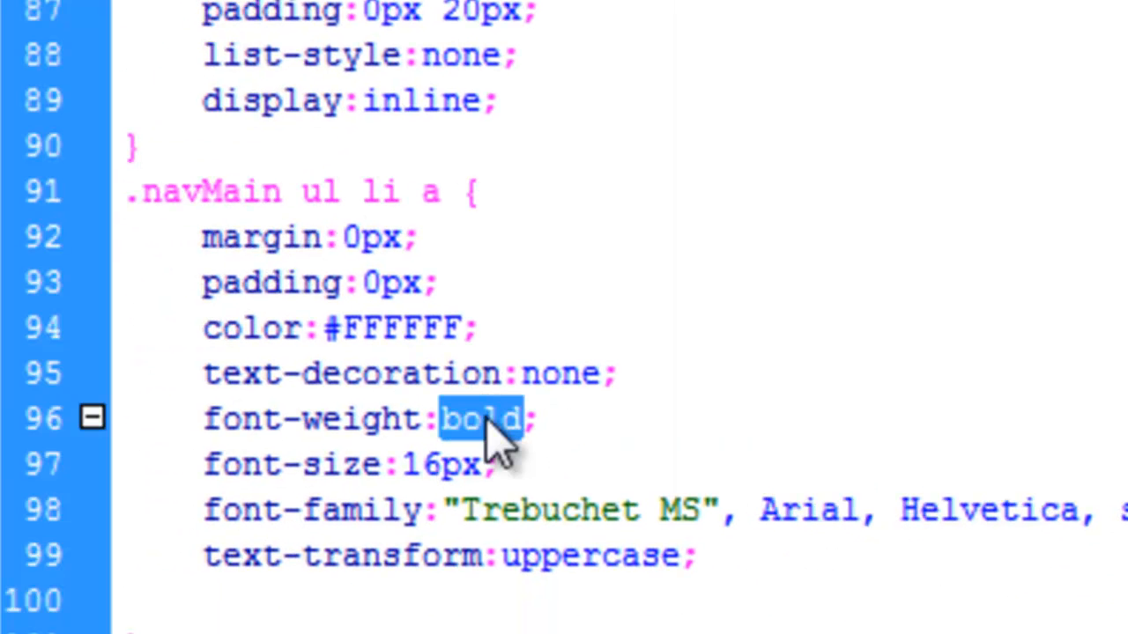
text(normal)
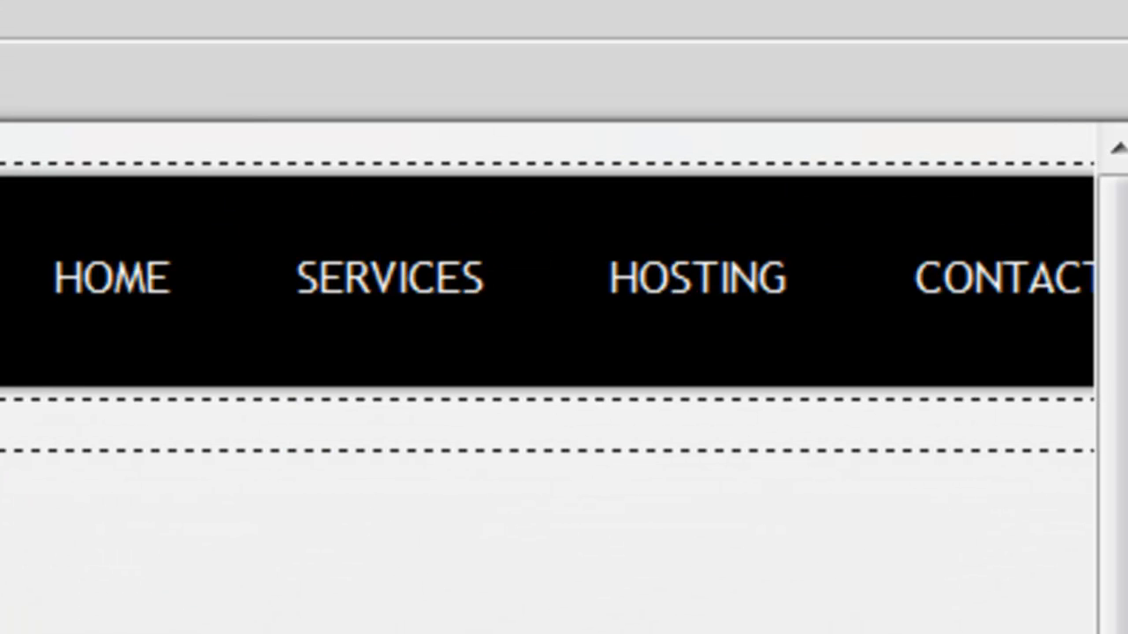
key(F5)
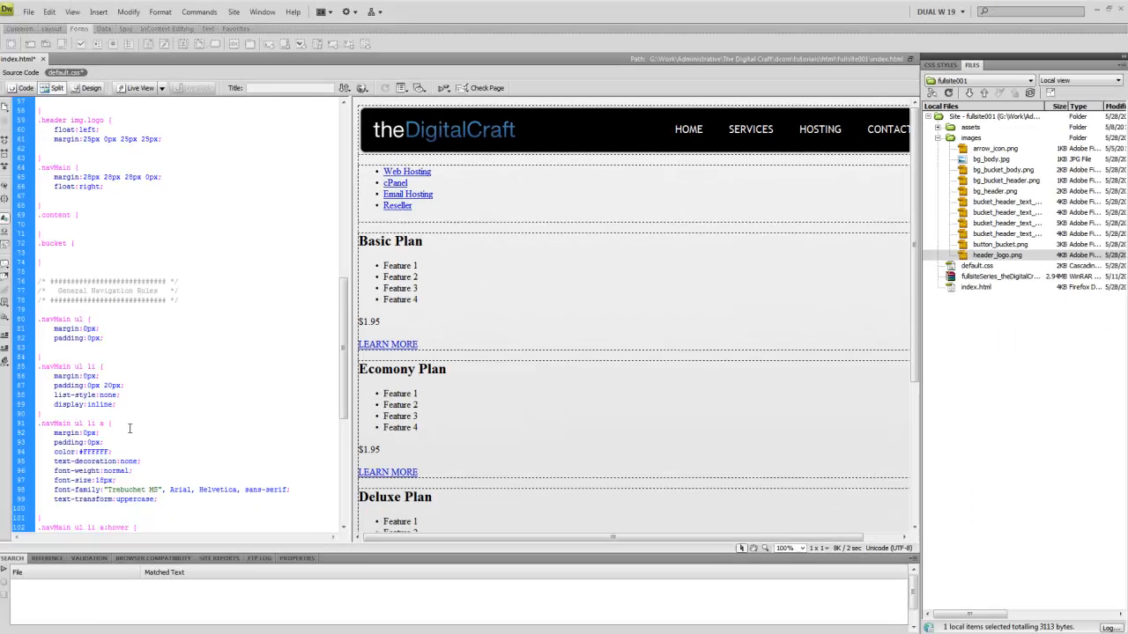
Set the top and bottom margin values of the .navMain rule to 30px.
scroll(130, 428, down, 7)
click(90, 186)
scroll(99, 174, up, 7)
double_click(94, 176)
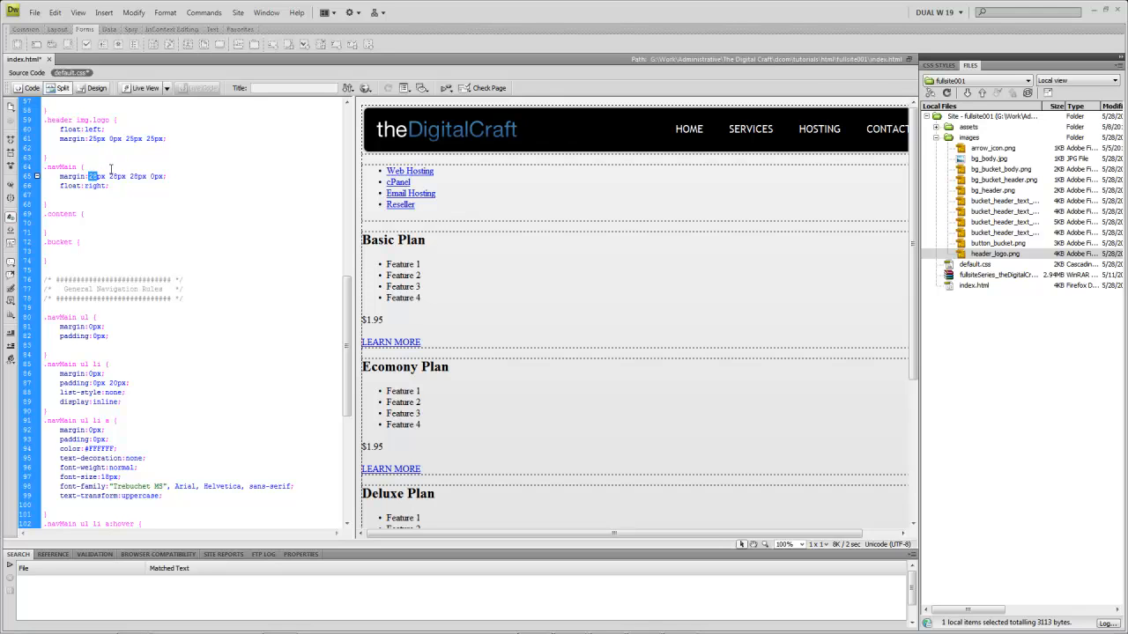
text(30)
double_click(135, 176)
text(30)
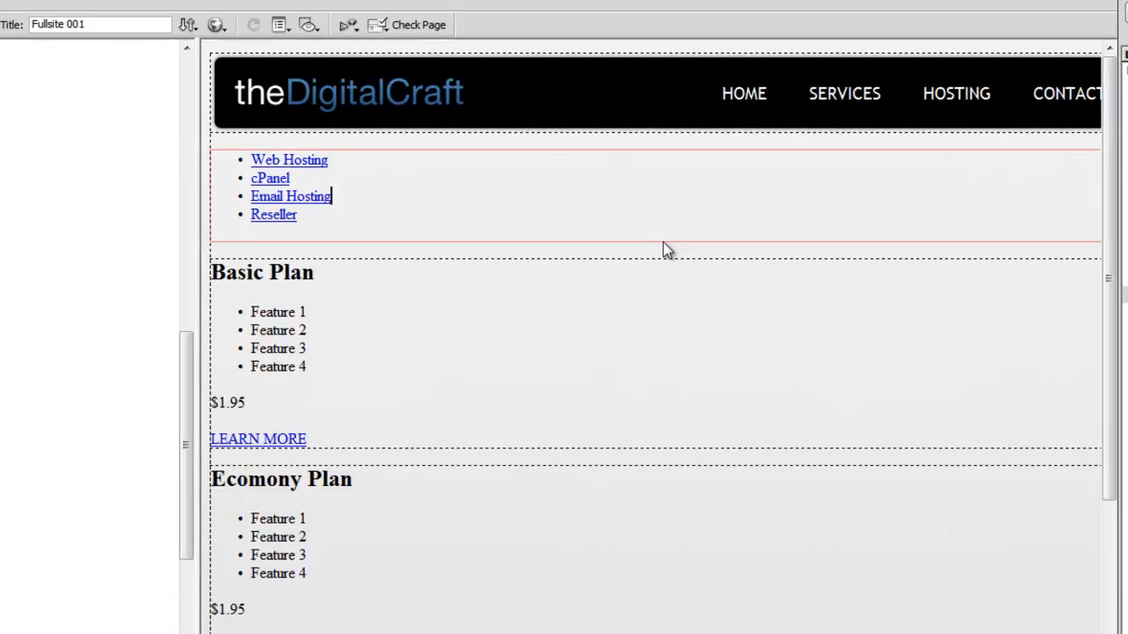
Add text-decoration:underline; to the .navMain ul li a:hover rule.
click(304, 430)
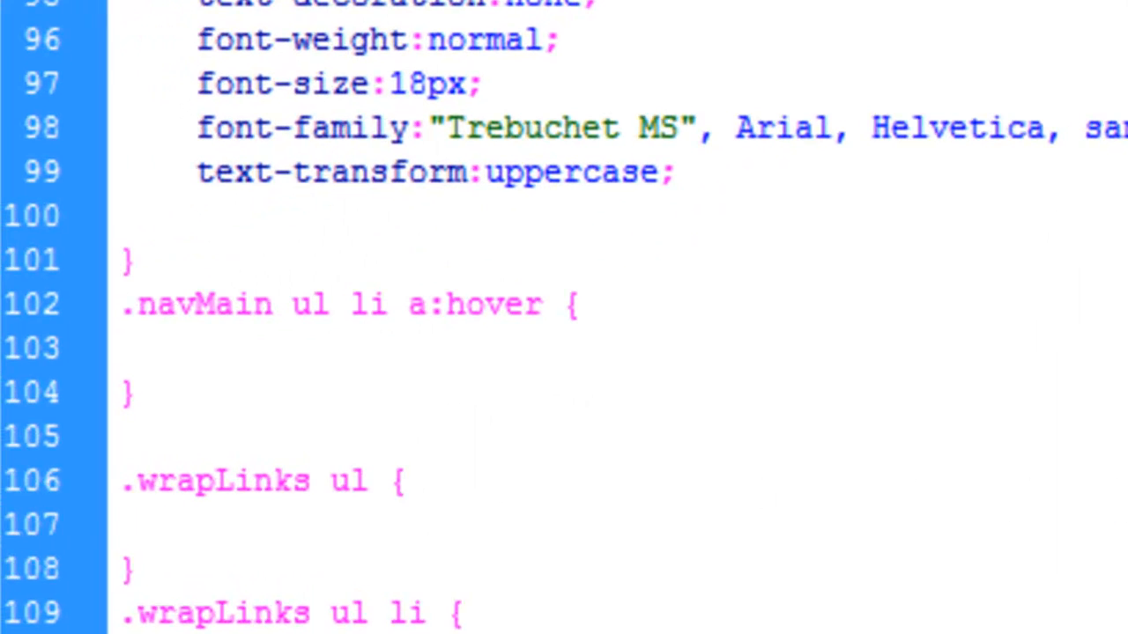
key(Return)
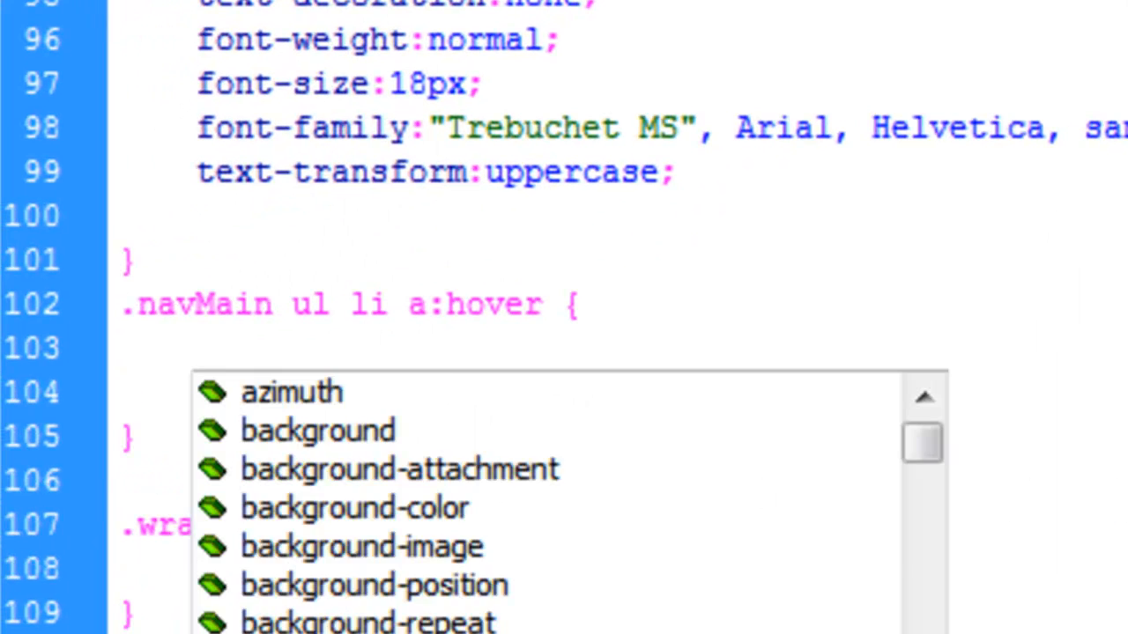
text(te)
key(Down)
key(Return)
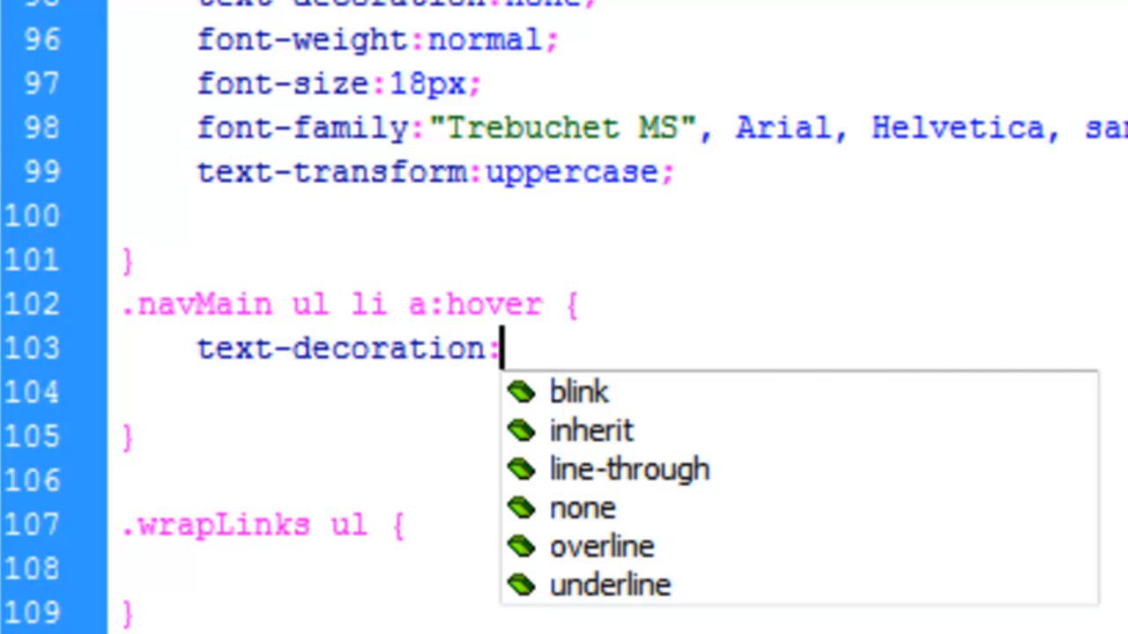
text(u)
key(Return)
text(;)
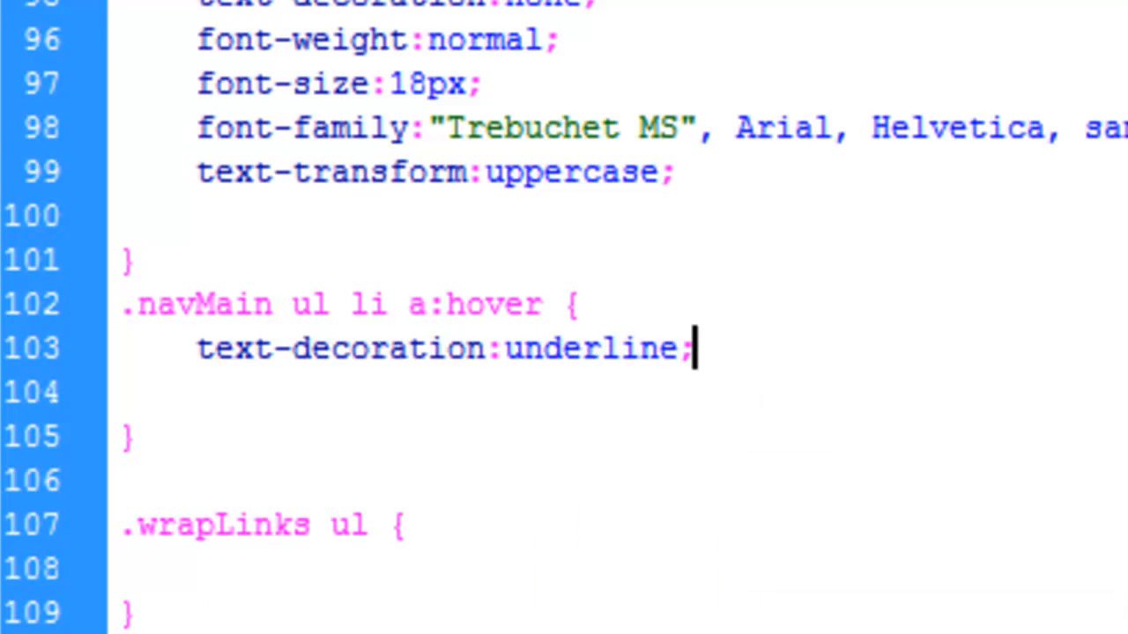